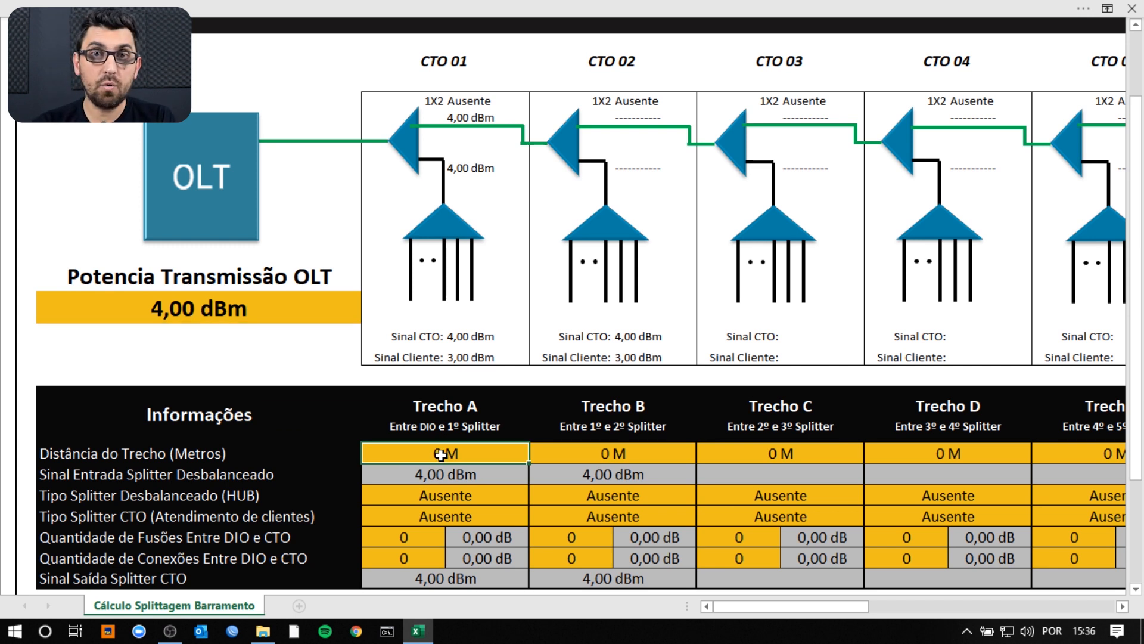
# Set the Trecho A distance to 500 m and its unbalanced splitter (HUB) type to 20:80
pyautogui.write('500')
pyautogui.press('Return')
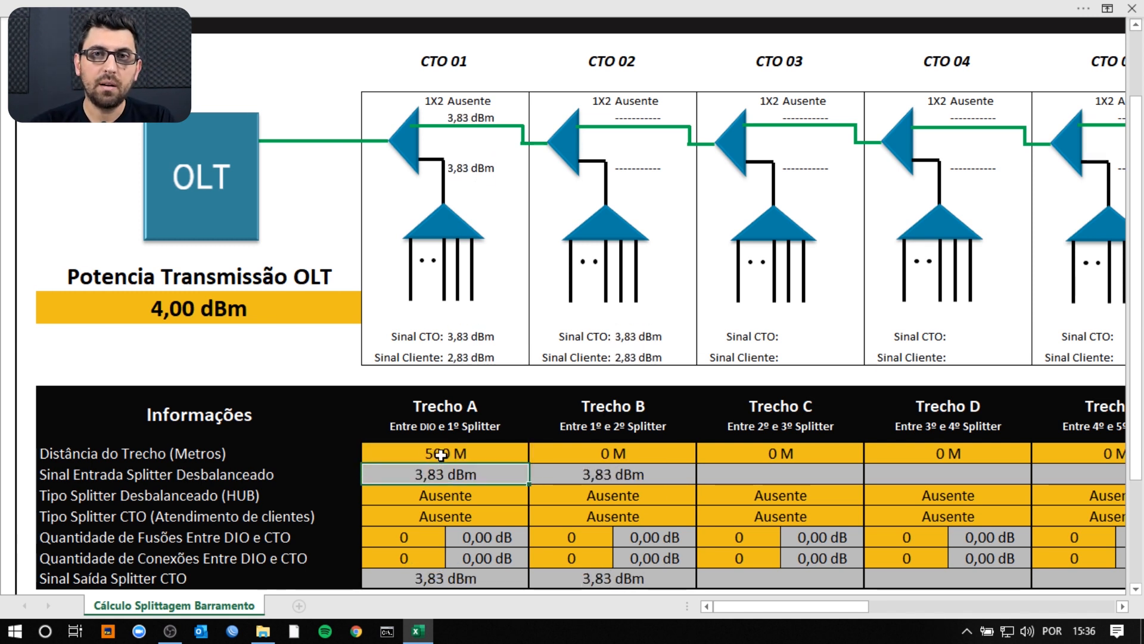
pyautogui.click(460, 492)
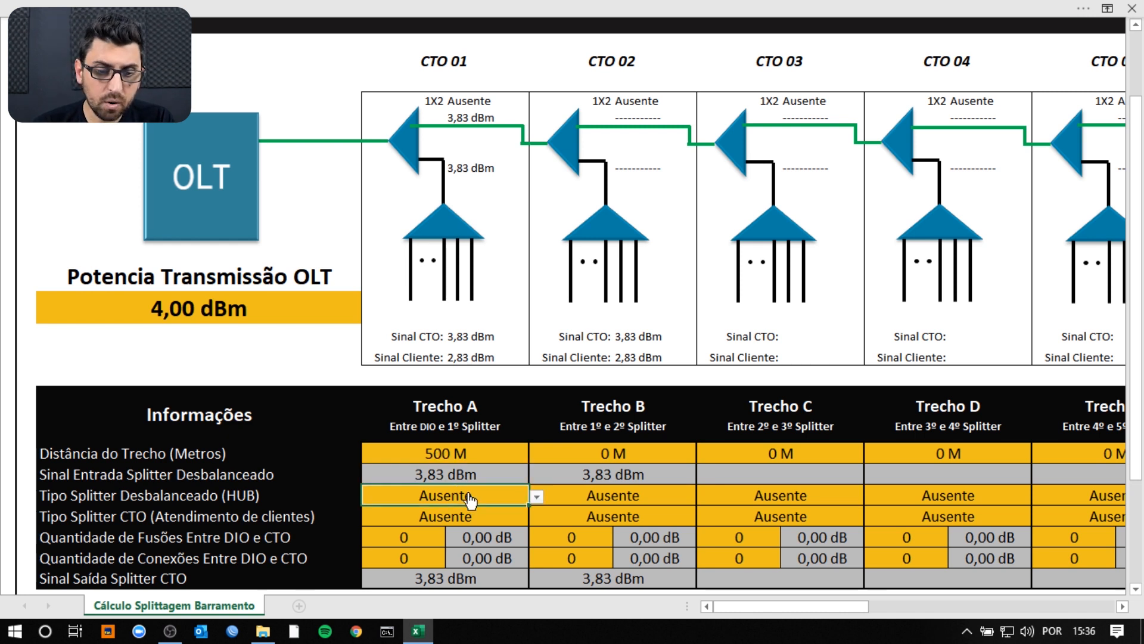
pyautogui.hotkey('alt', 'Down')
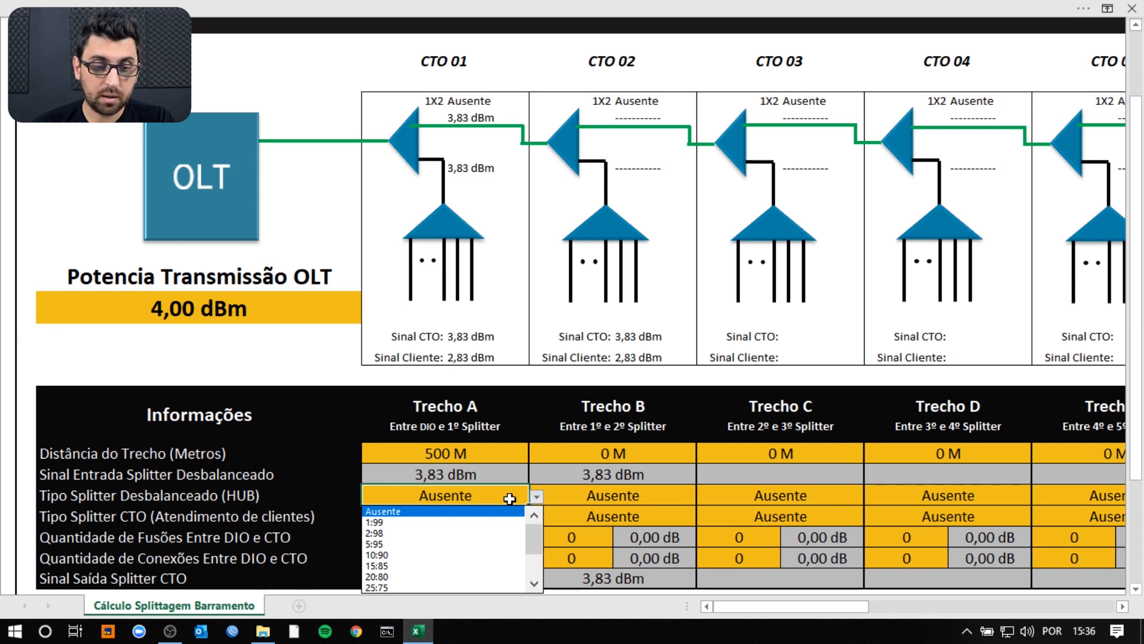
pyautogui.click(460, 575)
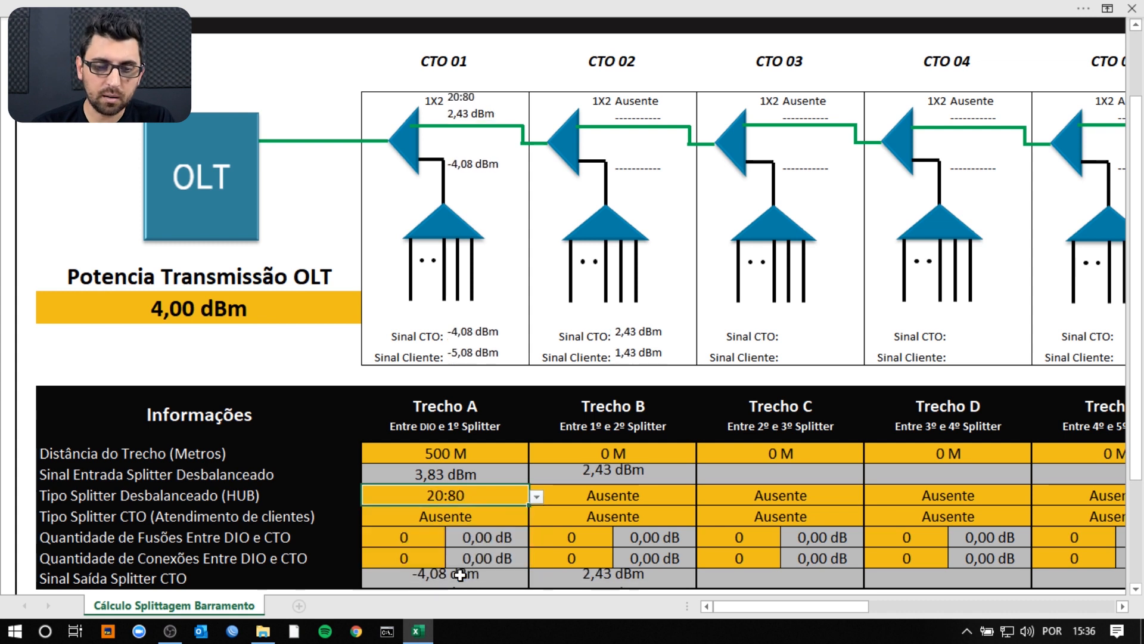
# Set the CTO splitter type (Atendimento de clientes) of Trecho A to 1:16
pyautogui.click(447, 517)
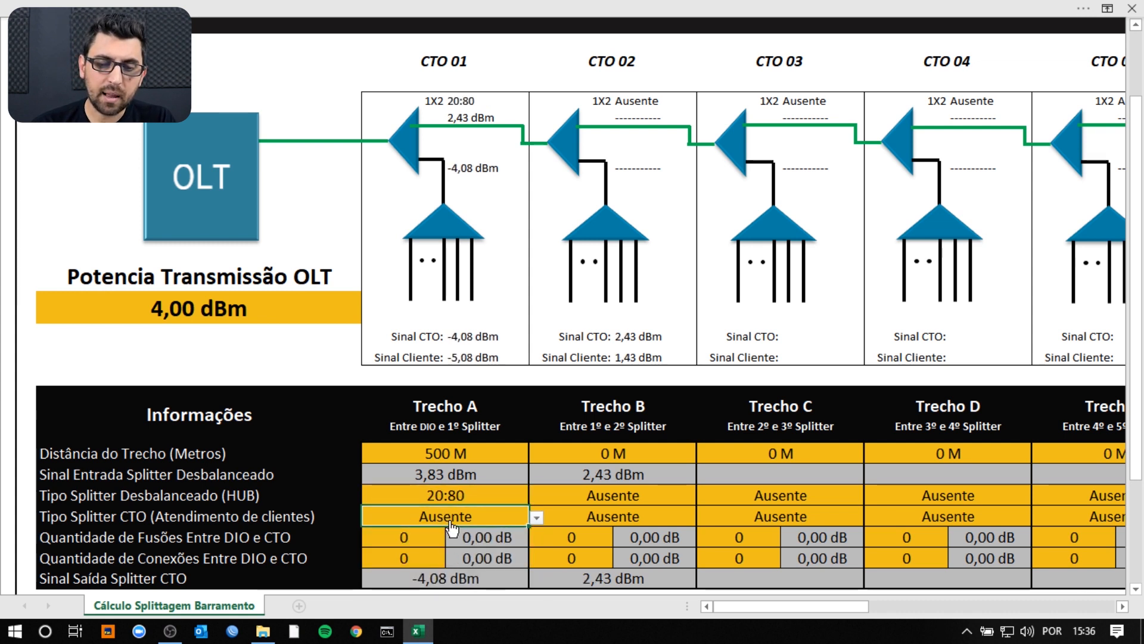
pyautogui.hotkey('alt', 'Down')
pyautogui.click(438, 576)
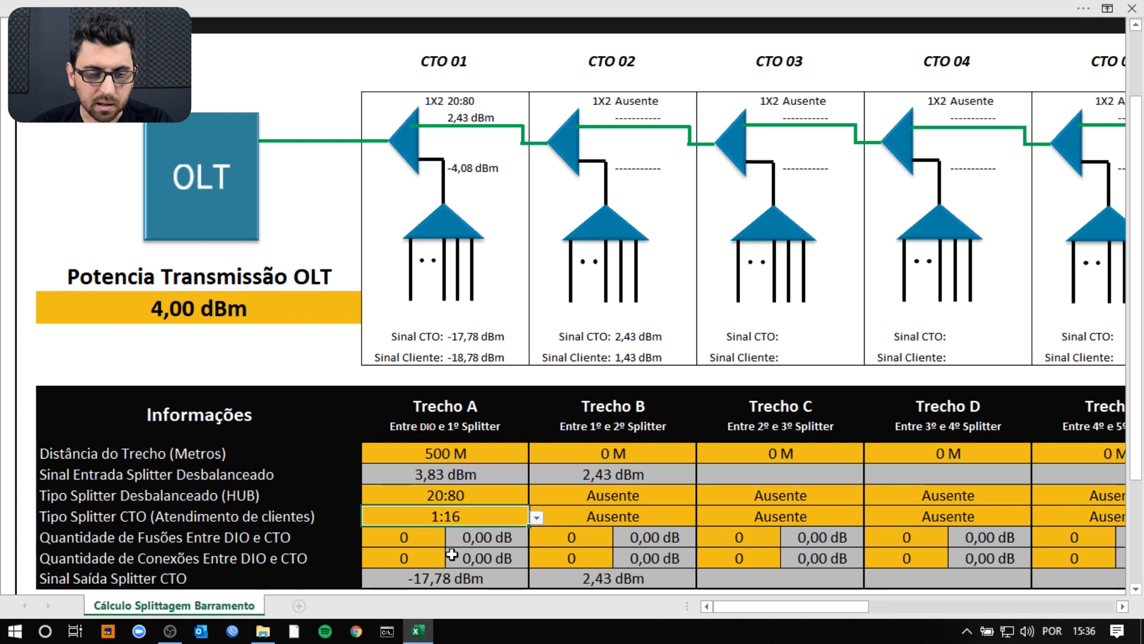
# Enter 4 fusions and 2 connections between DIO and CTO for Trecho A
pyautogui.click(427, 540)
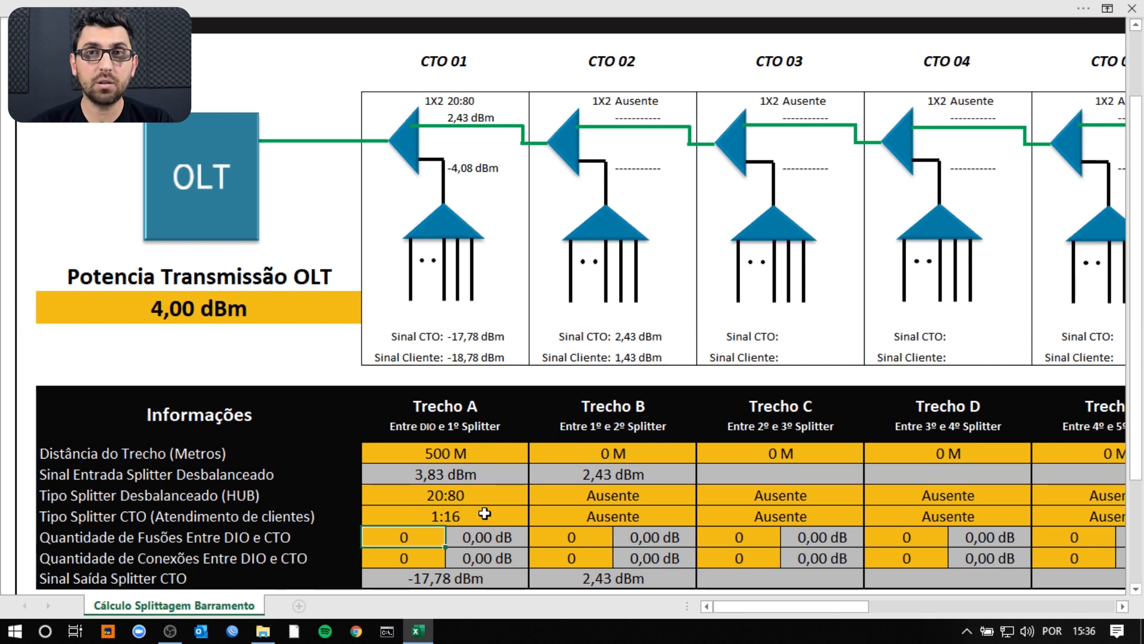
pyautogui.write('4')
pyautogui.click(425, 558)
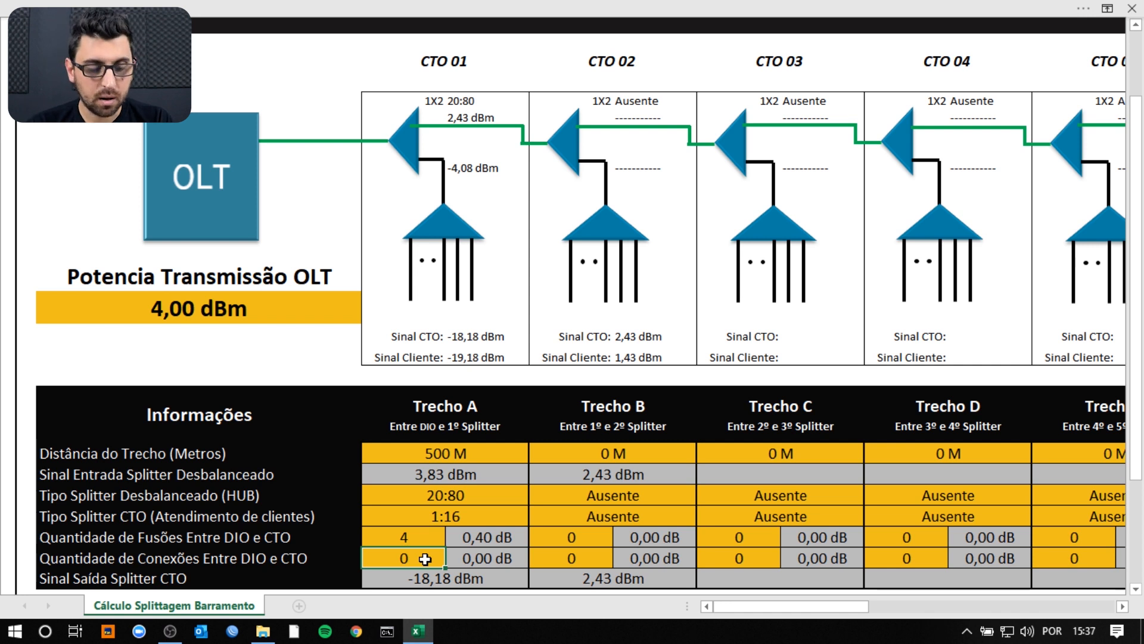
pyautogui.write('2')
pyautogui.press('Return')
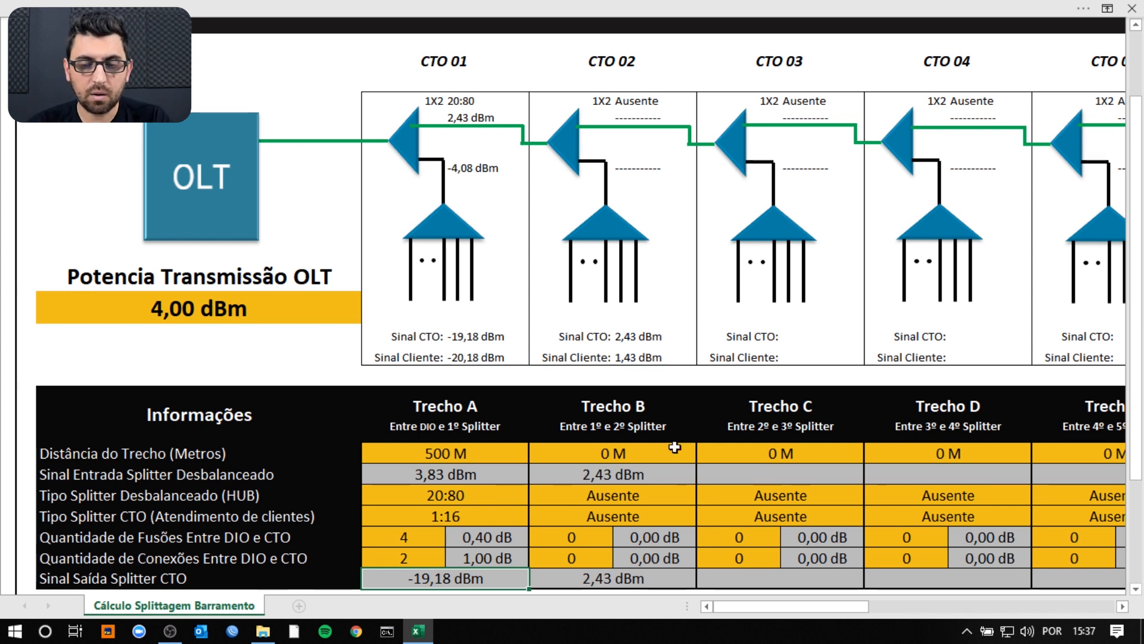
# Set the Trecho B distance to 250 m and its unbalanced splitter (HUB) type to 30:70
pyautogui.click(606, 454)
pyautogui.write('250')
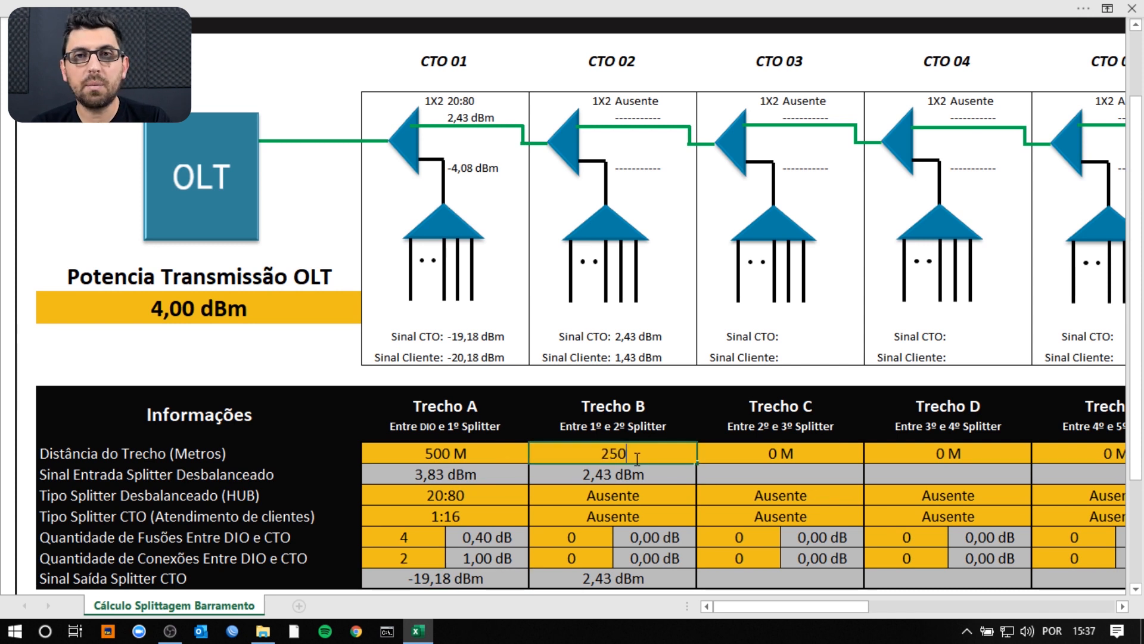
pyautogui.click(614, 493)
pyautogui.hotkey('alt', 'Down')
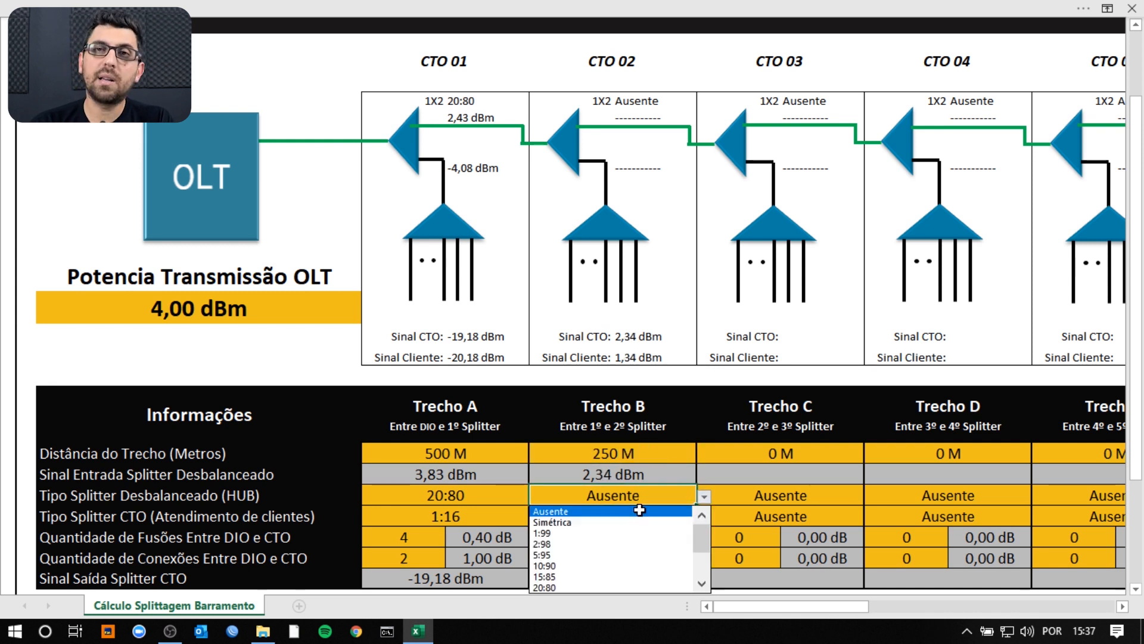
pyautogui.click(702, 583)
pyautogui.click(702, 584)
pyautogui.click(623, 576)
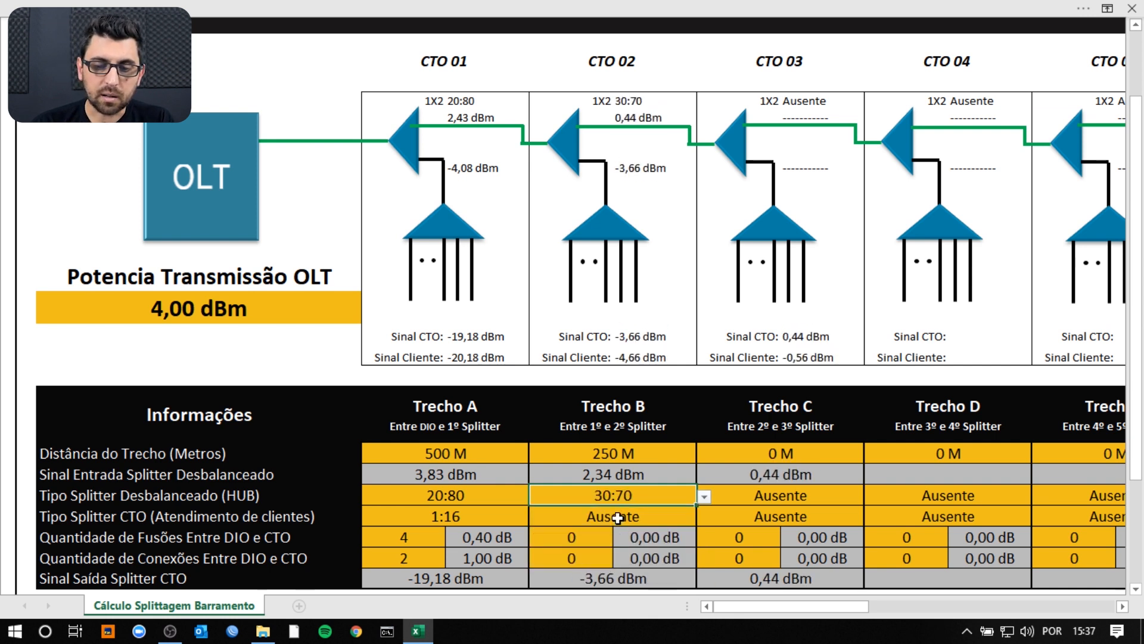
# Set the CTO splitter type (Atendimento de clientes) of Trecho B to 1:16
pyautogui.click(618, 519)
pyautogui.hotkey('alt', 'Down')
pyautogui.click(599, 572)
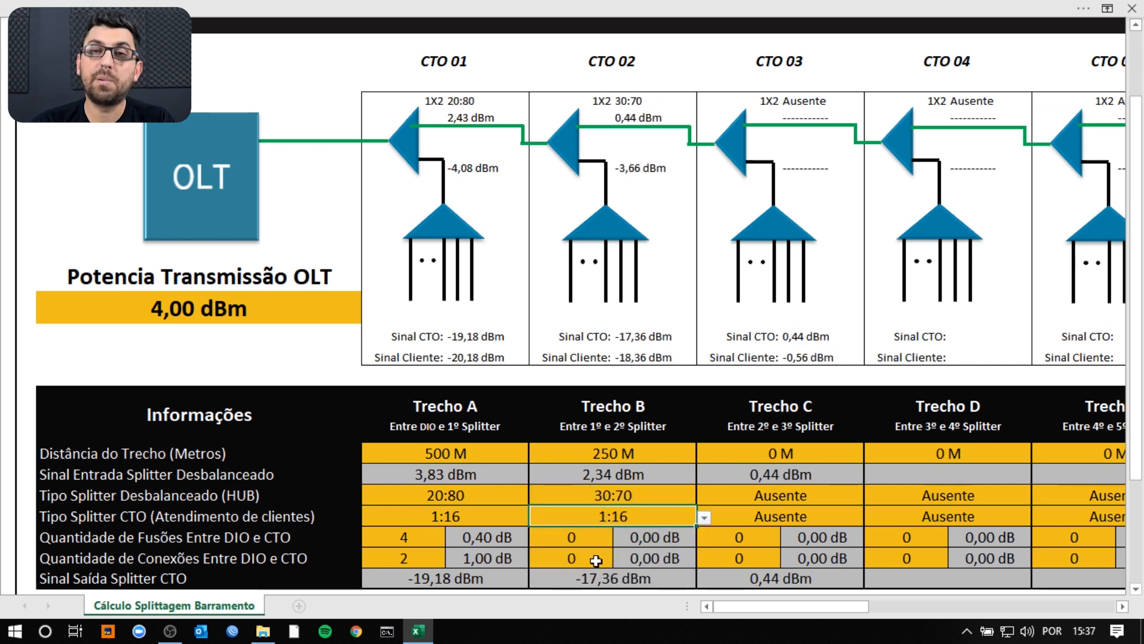
# Enter 7 fusions and 2 connections between DIO and CTO for Trecho B
pyautogui.click(572, 537)
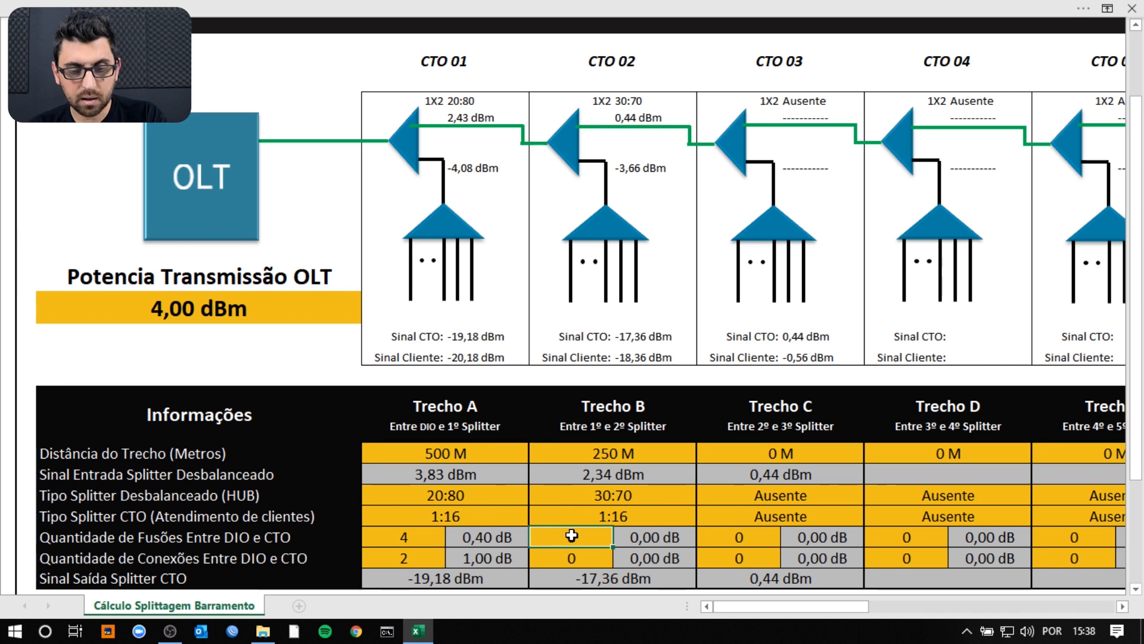
pyautogui.write('7')
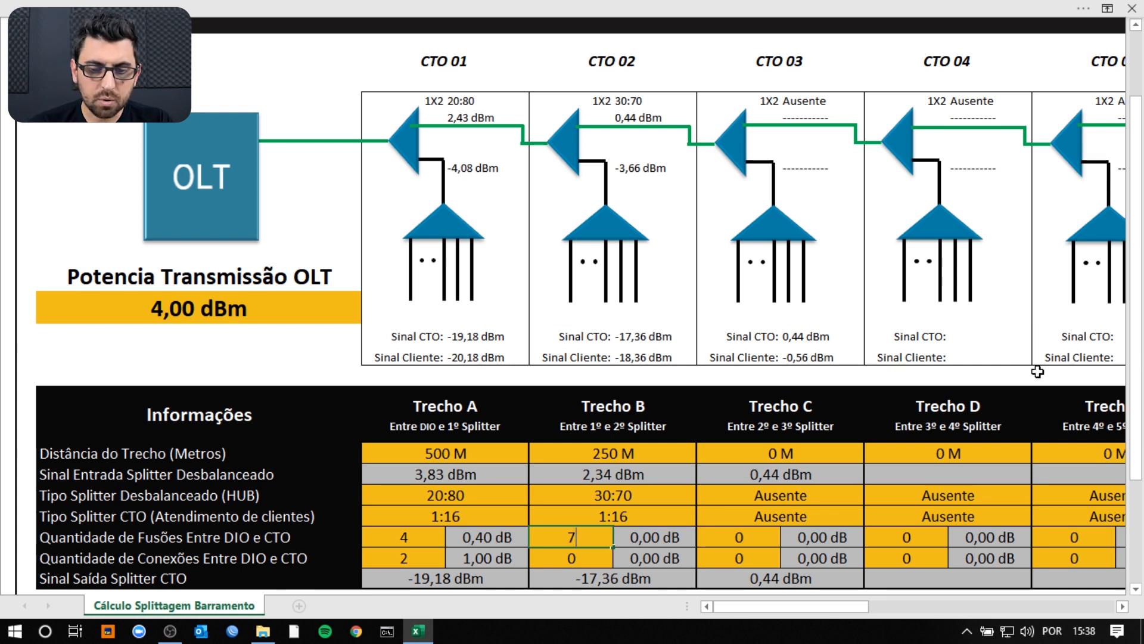
pyautogui.press('Return')
pyautogui.write('2')
pyautogui.press('Return')
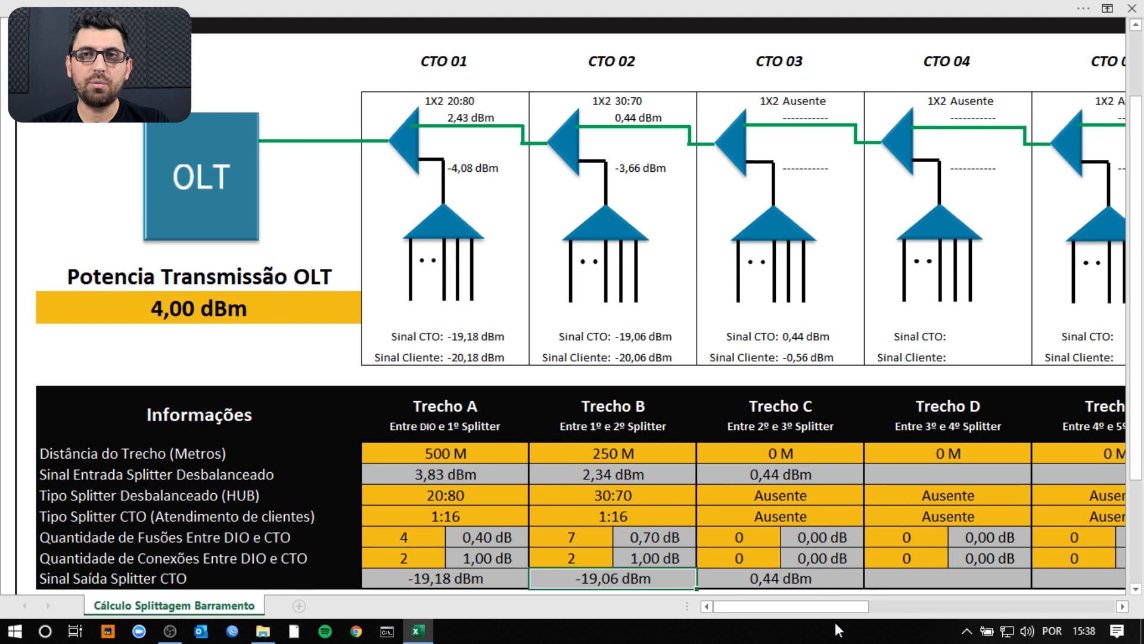
# Set the Trecho C distance to 300 m and its unbalanced splitter (HUB) type to 45:55
pyautogui.click(742, 461)
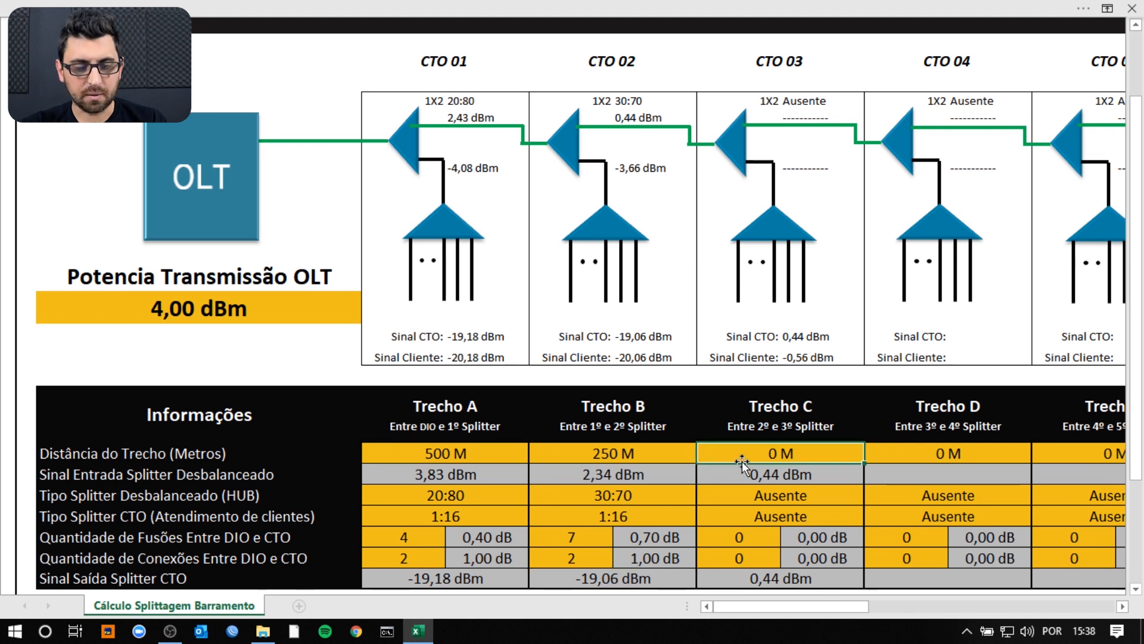
pyautogui.write('300')
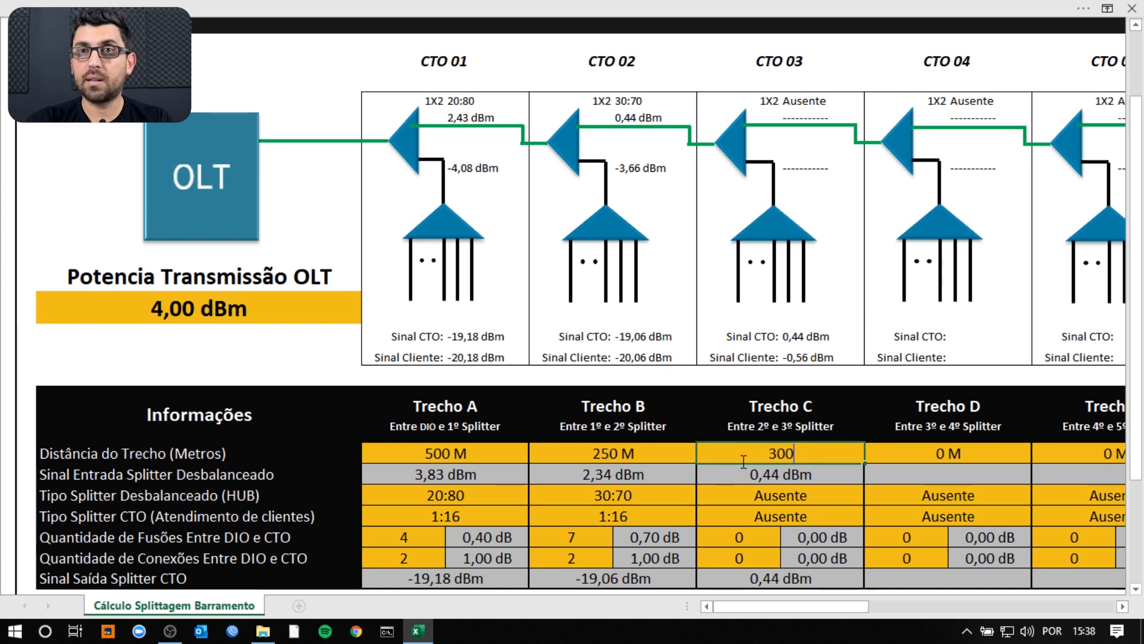
pyautogui.press('Tab')
pyautogui.click(793, 499)
pyautogui.hotkey('alt', 'Down')
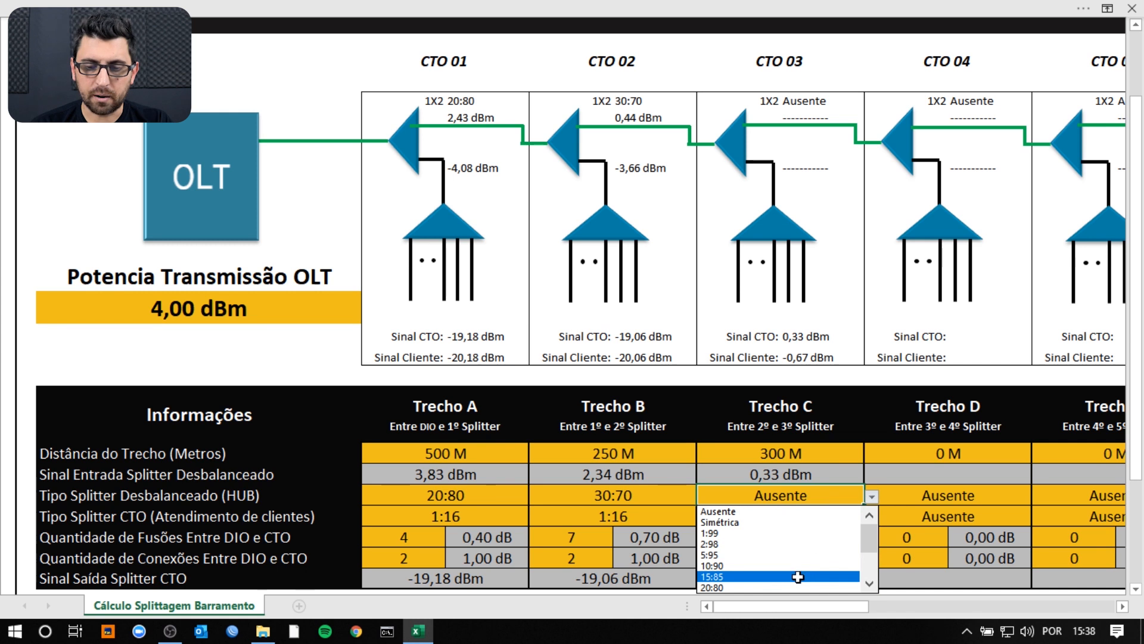
pyautogui.click(871, 584)
pyautogui.click(871, 584)
pyautogui.click(872, 584)
pyautogui.click(872, 584)
pyautogui.click(872, 584)
pyautogui.click(872, 585)
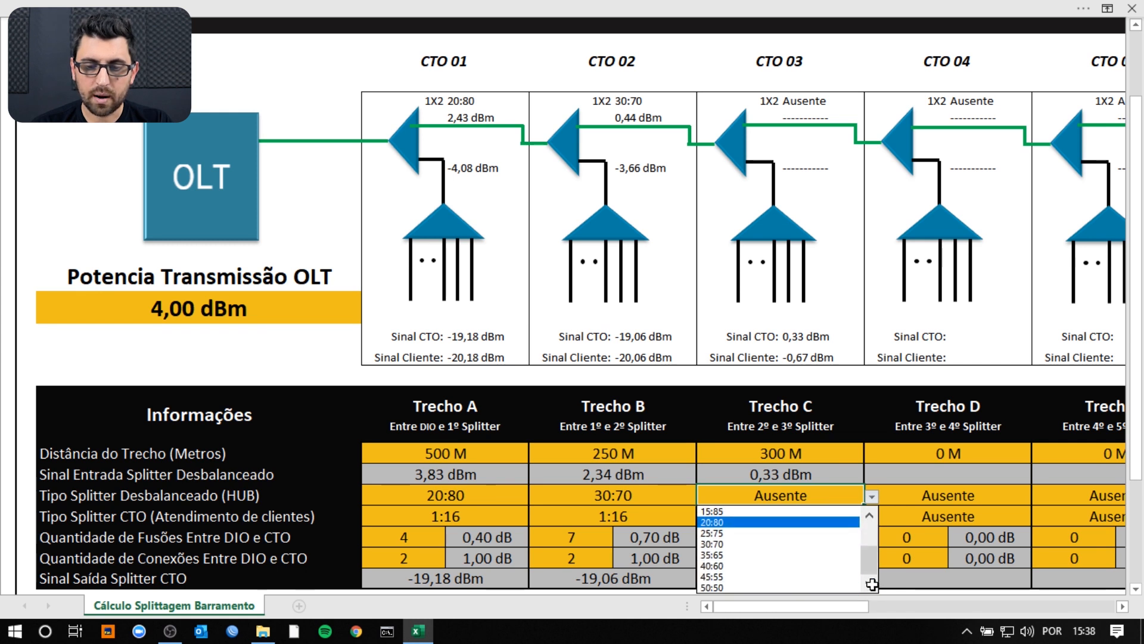
pyautogui.click(777, 577)
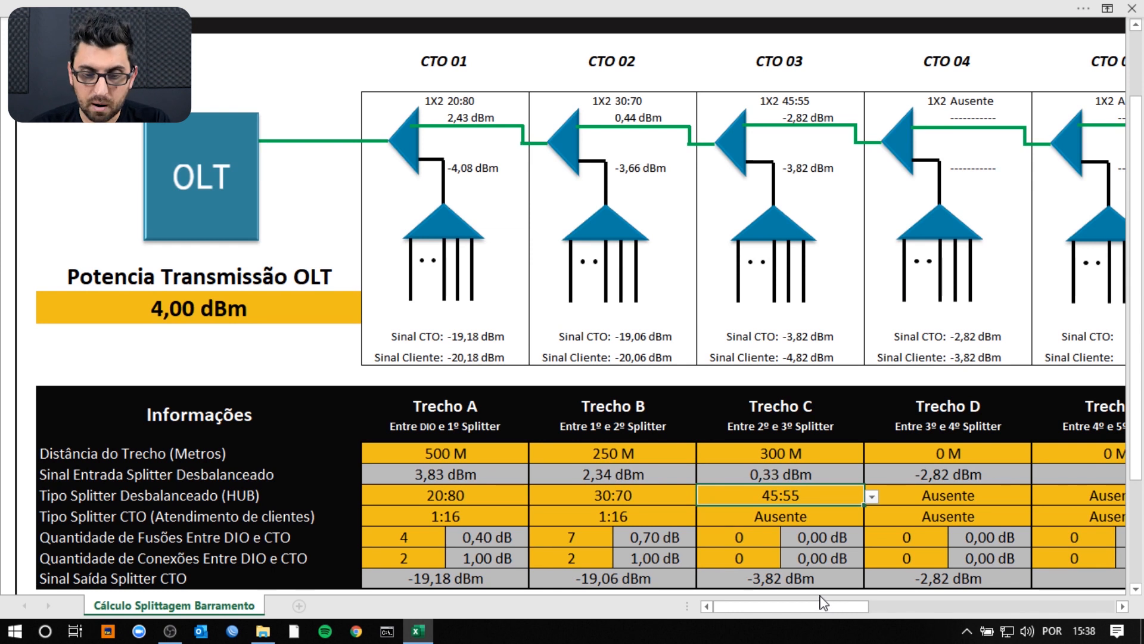
# Set the CTO splitter type (Atendimento de clientes) of Trecho C to 1:16
pyautogui.click(785, 521)
pyautogui.hotkey('alt', 'Down')
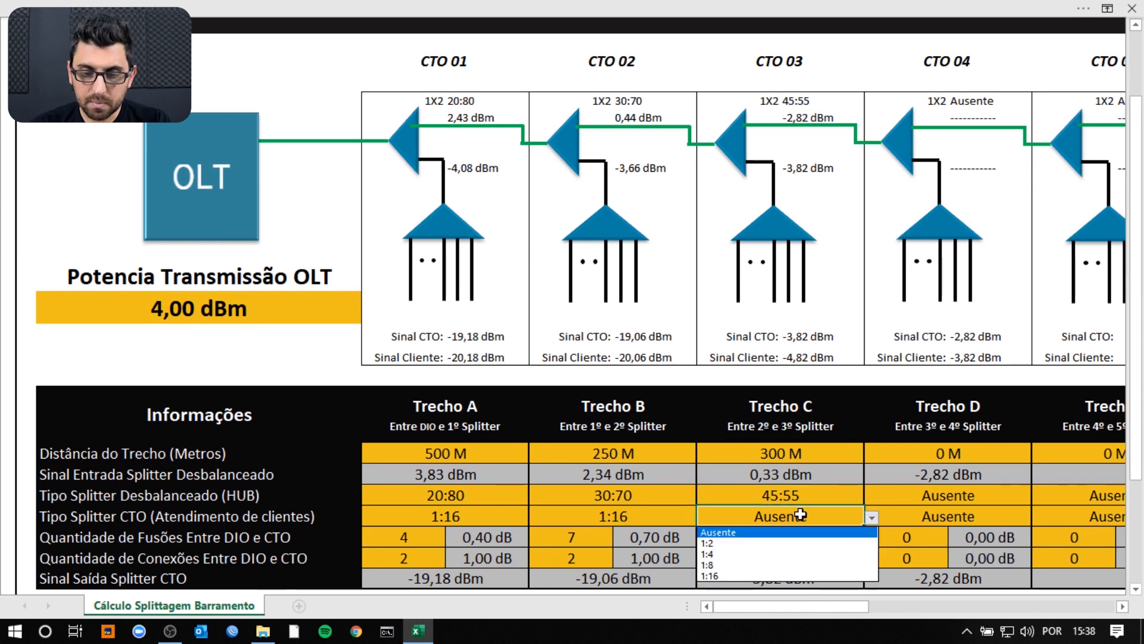
pyautogui.click(762, 574)
# Enter 10 fusions and 2 connections between DIO and CTO for Trecho C
pyautogui.click(752, 537)
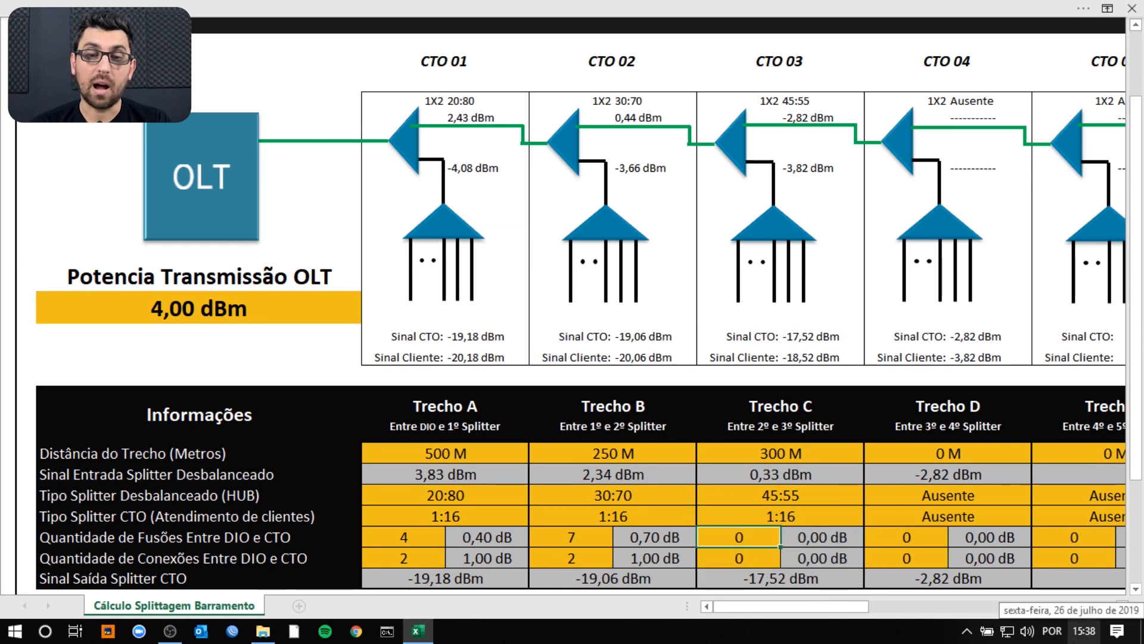
pyautogui.write('10')
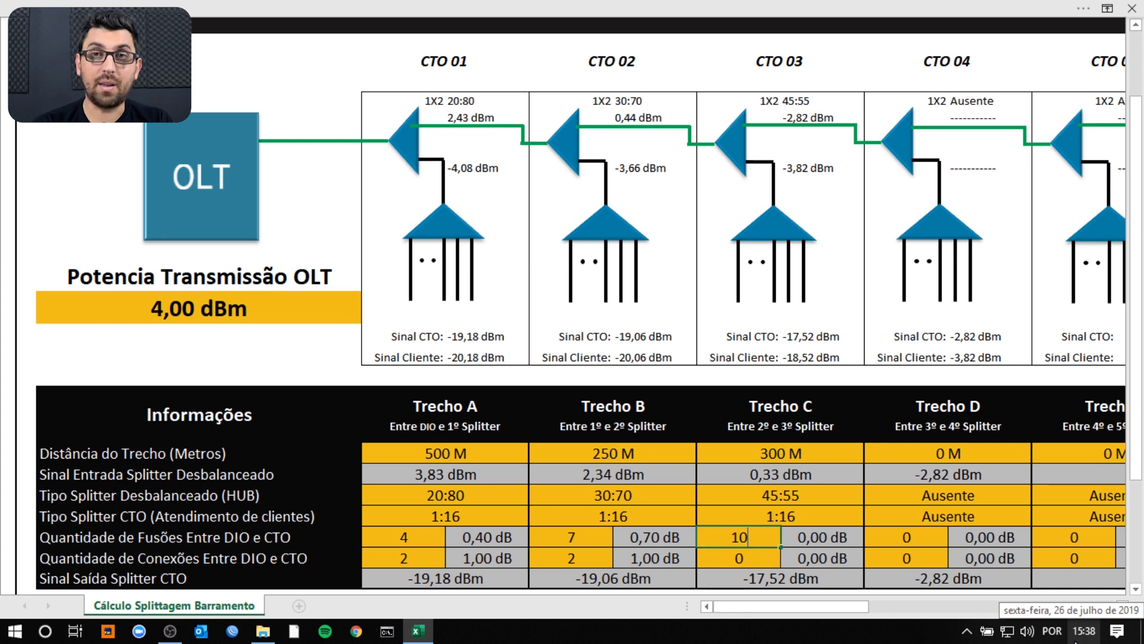
pyautogui.press('Return')
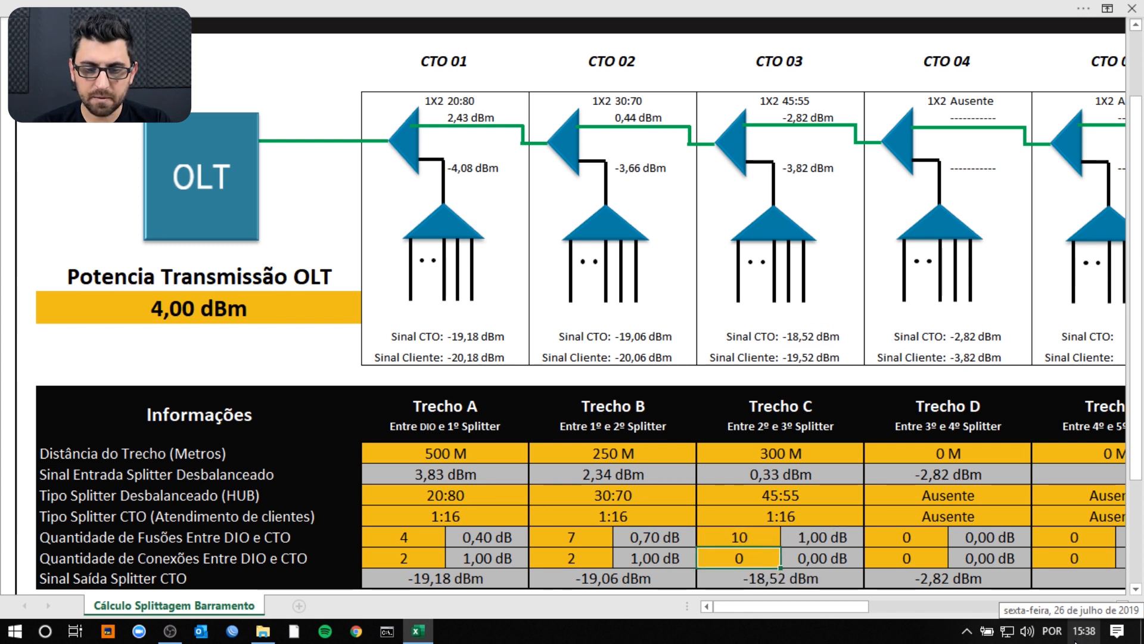
pyautogui.write('2')
pyautogui.press('Return')
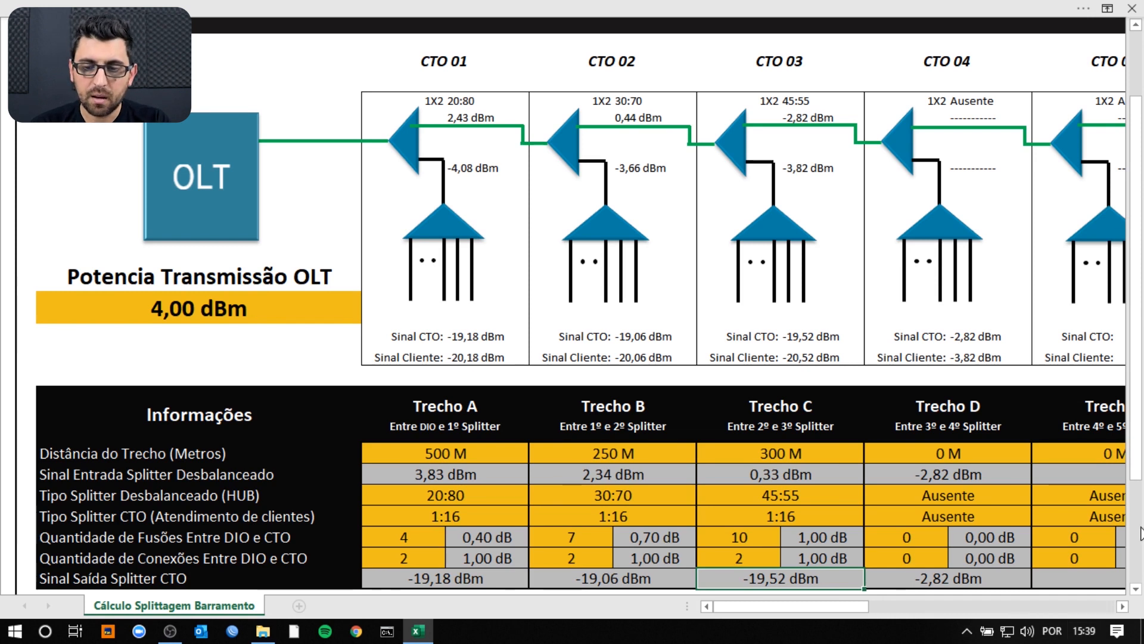
# Set the Trecho D distance to 330 m and its CTO splitter type (Atendimento de clientes) to 1:16
pyautogui.click(949, 454)
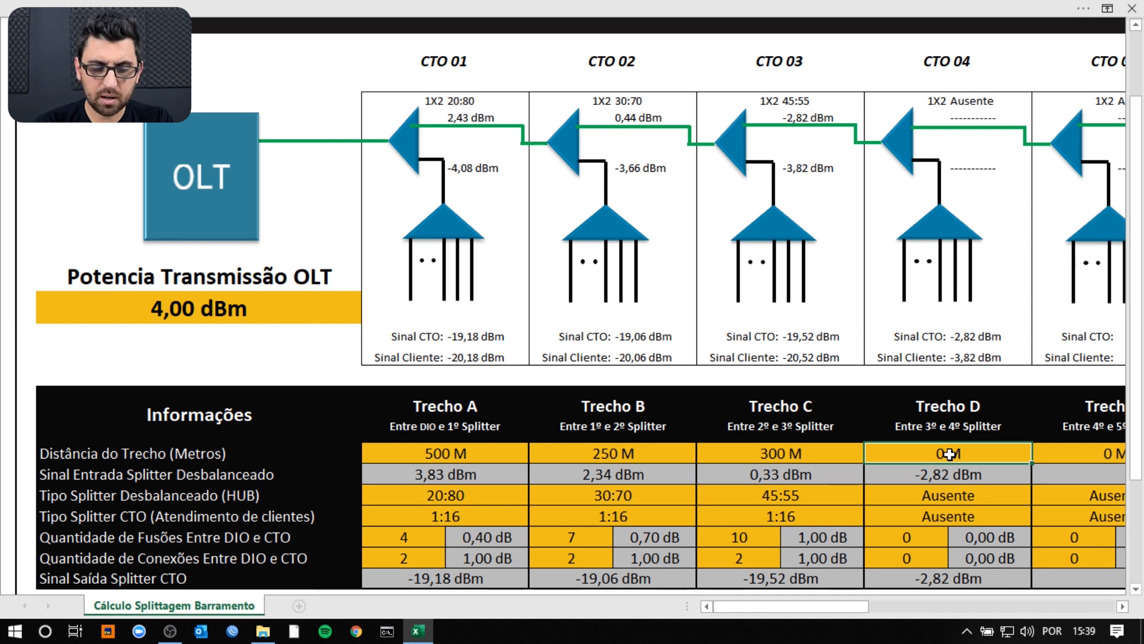
pyautogui.write('330')
pyautogui.press('Return')
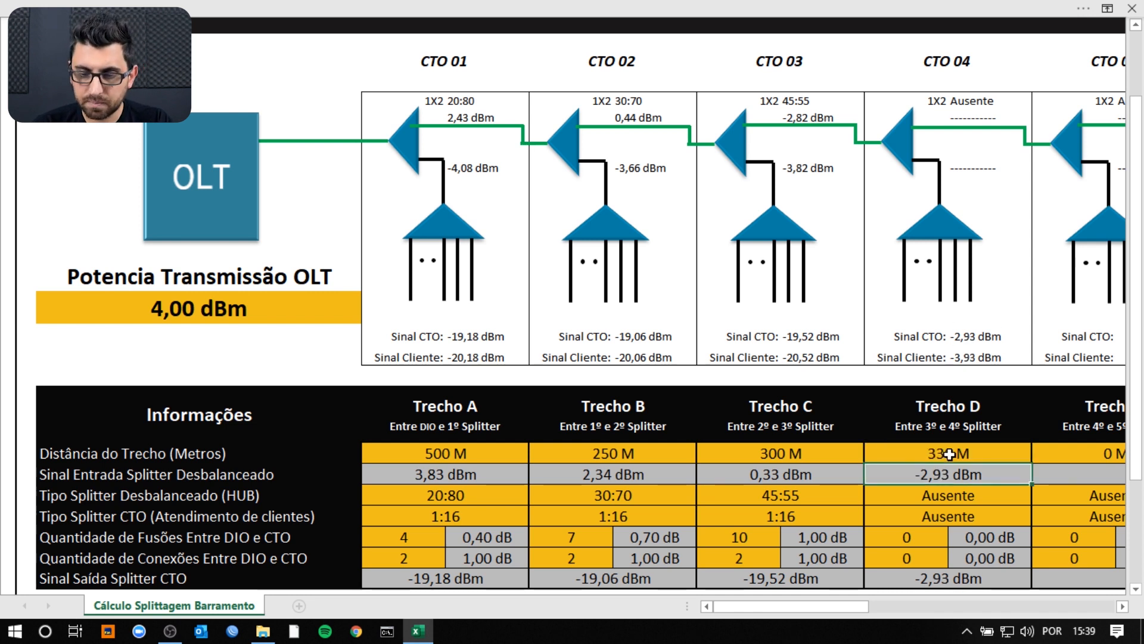
pyautogui.click(958, 494)
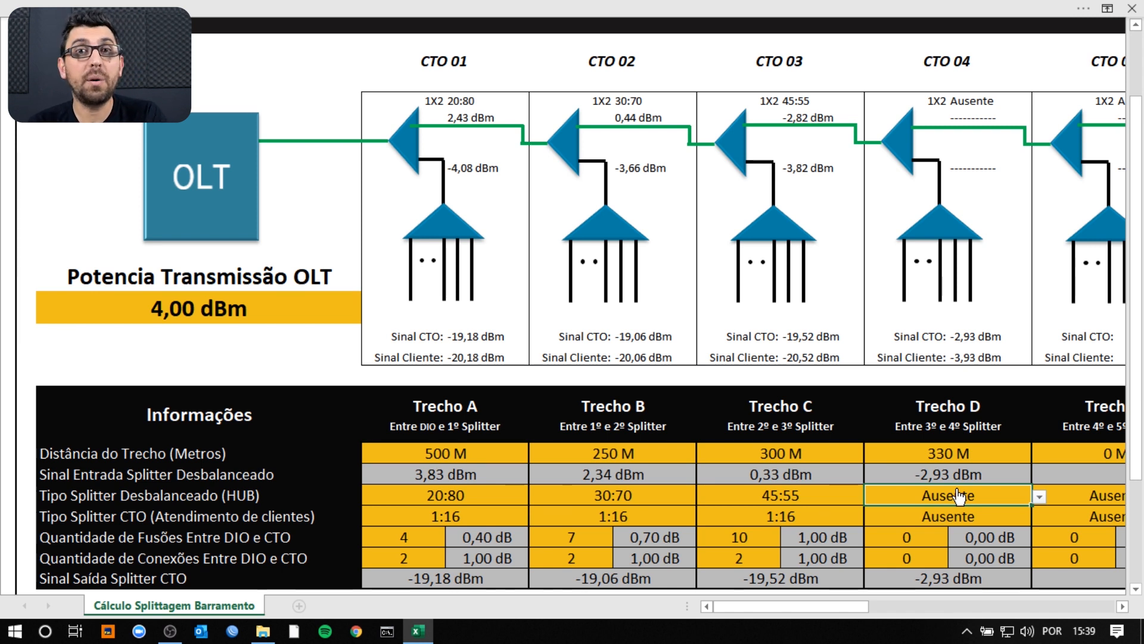
pyautogui.click(981, 517)
pyautogui.click(1039, 517)
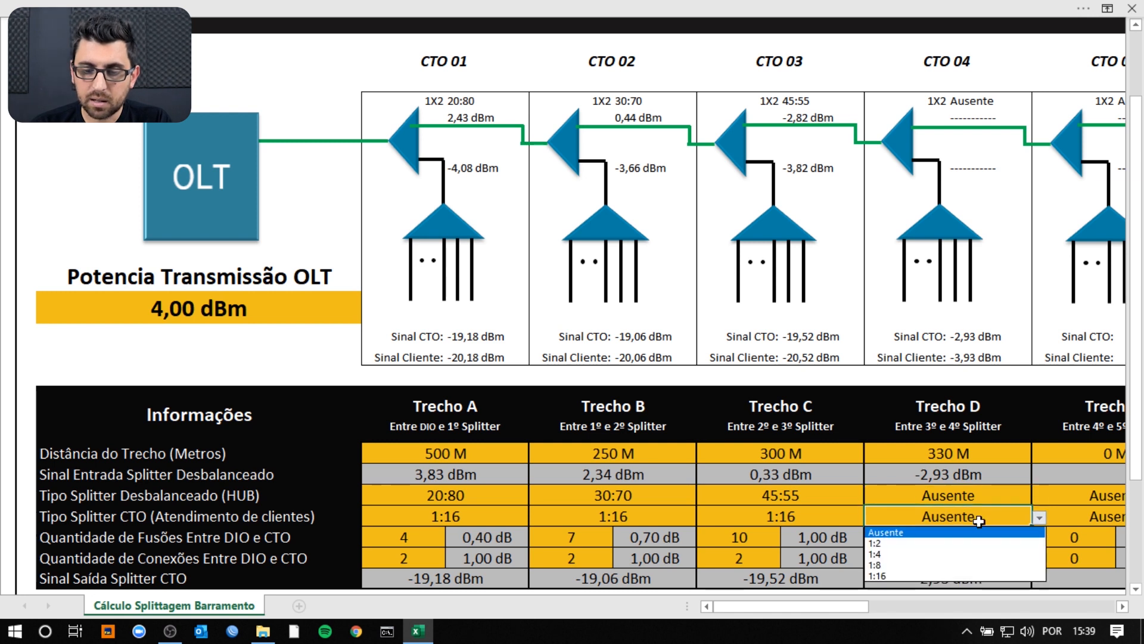
pyautogui.click(922, 562)
# Enter 13 fusions and 2 connections between DIO and CTO for Trecho D
pyautogui.click(922, 541)
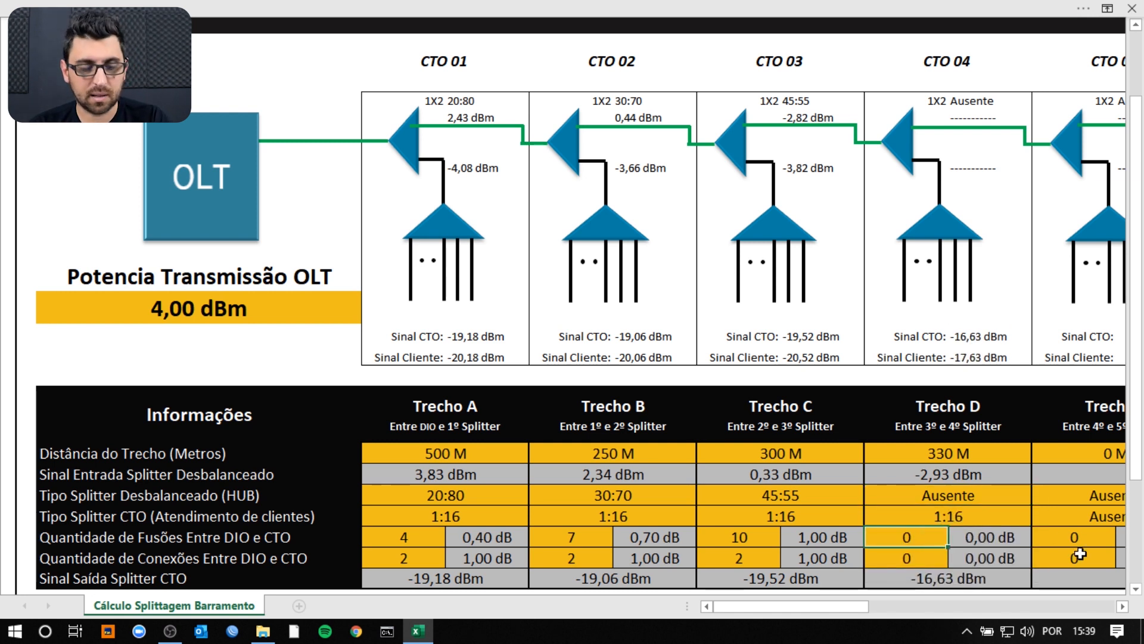
pyautogui.write('13')
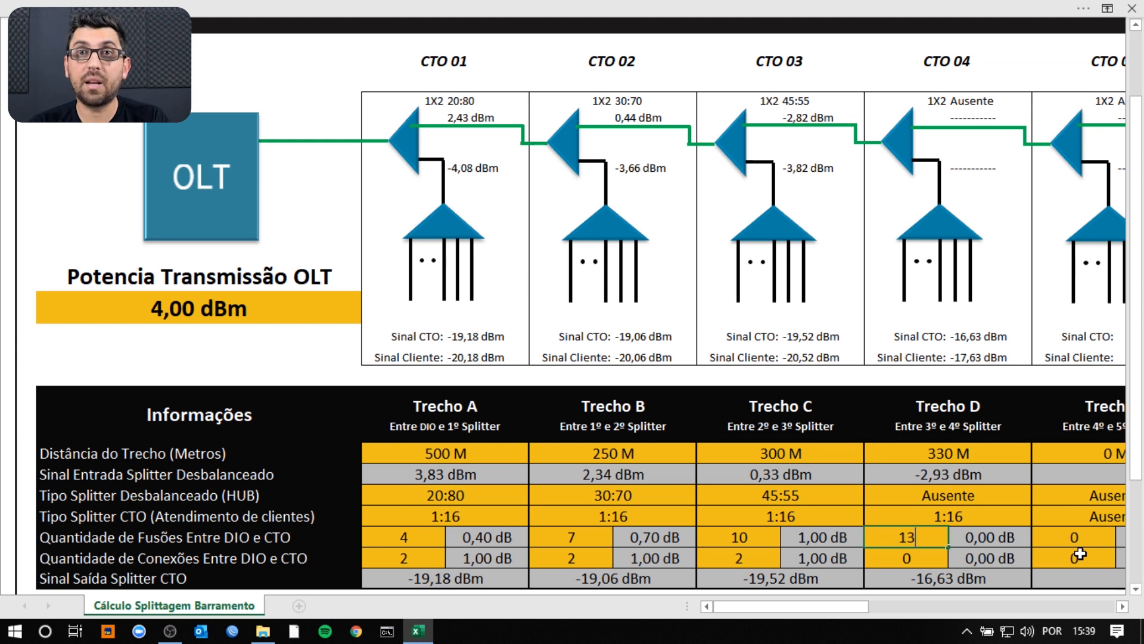
pyautogui.click(906, 558)
pyautogui.write('2')
pyautogui.press('Return')
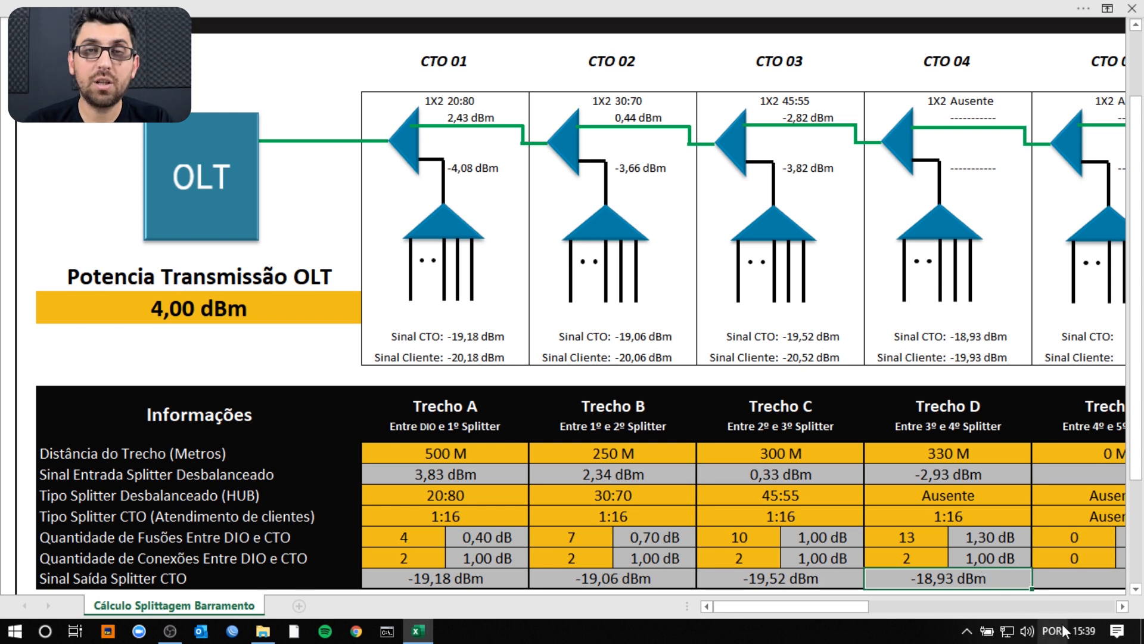
pyautogui.moveTo(1064, 629)
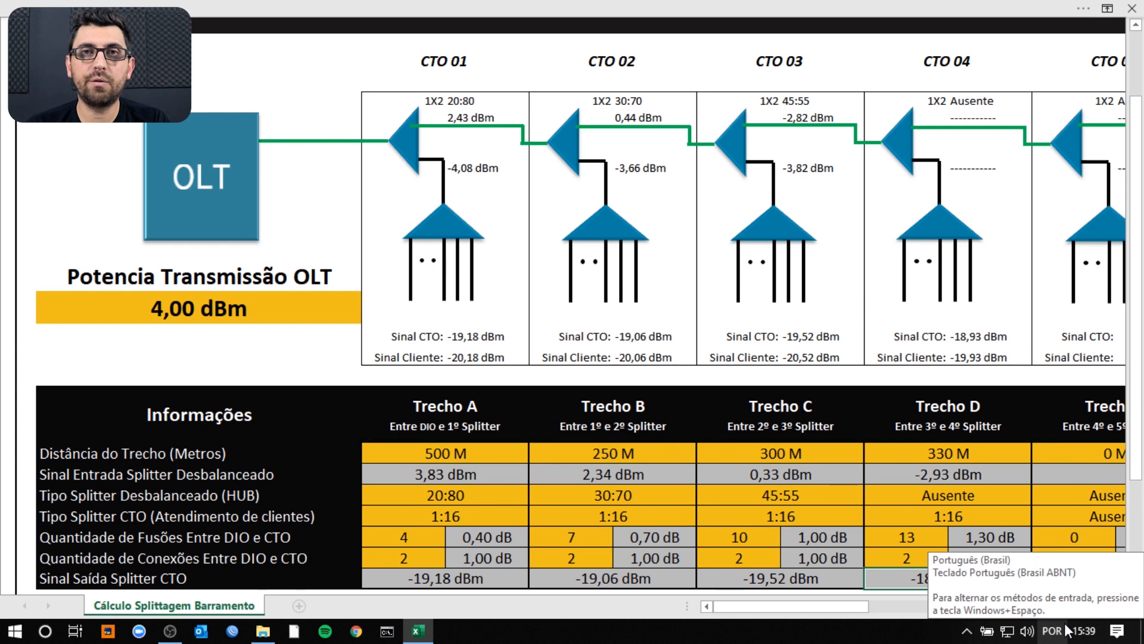